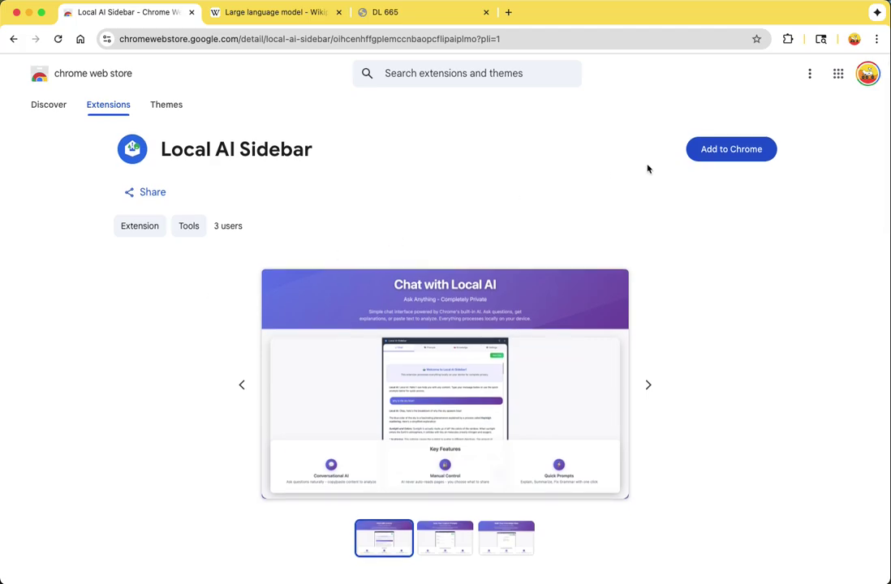
Install the Local AI Sidebar extension in Chrome and pin it
{"action": "left_click", "coordinate": [732, 152]}
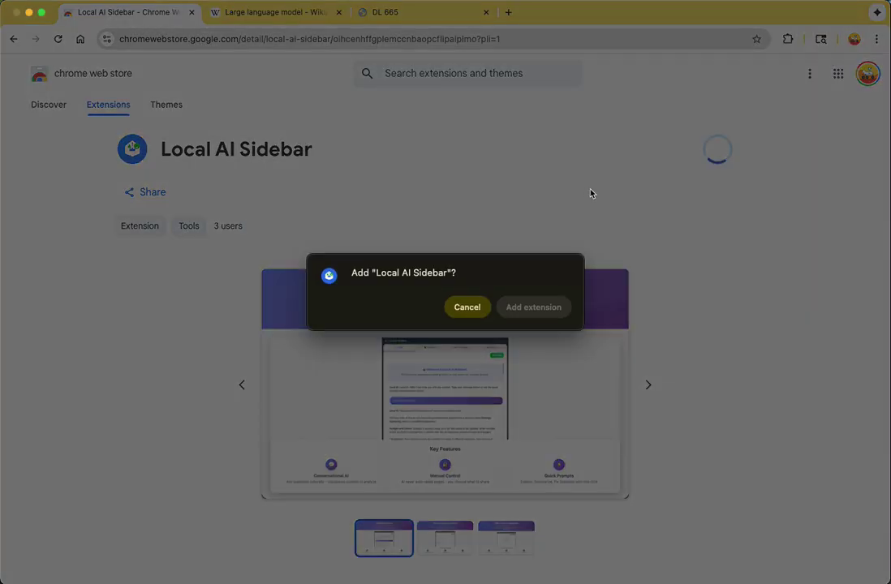
{"action": "left_click", "coordinate": [538, 310]}
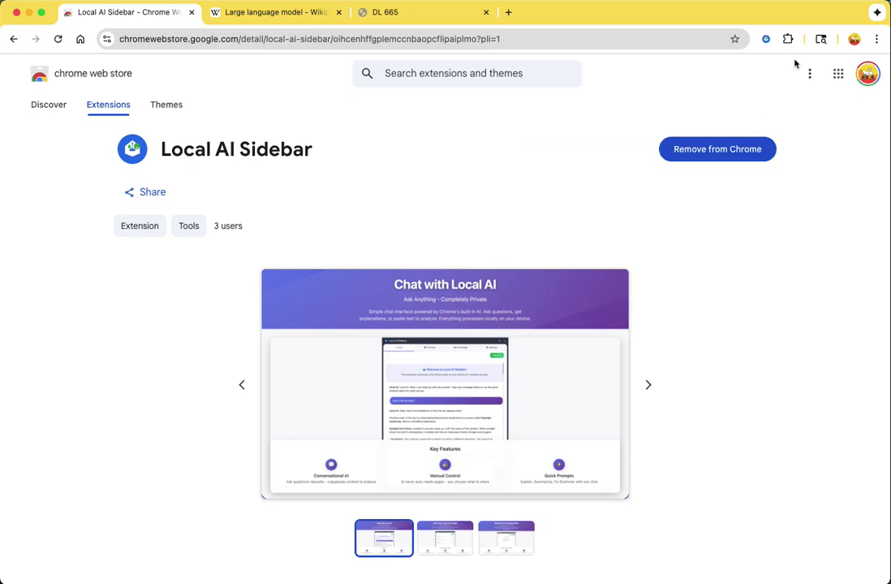
{"action": "left_click", "coordinate": [758, 70]}
{"action": "left_click", "coordinate": [788, 39]}
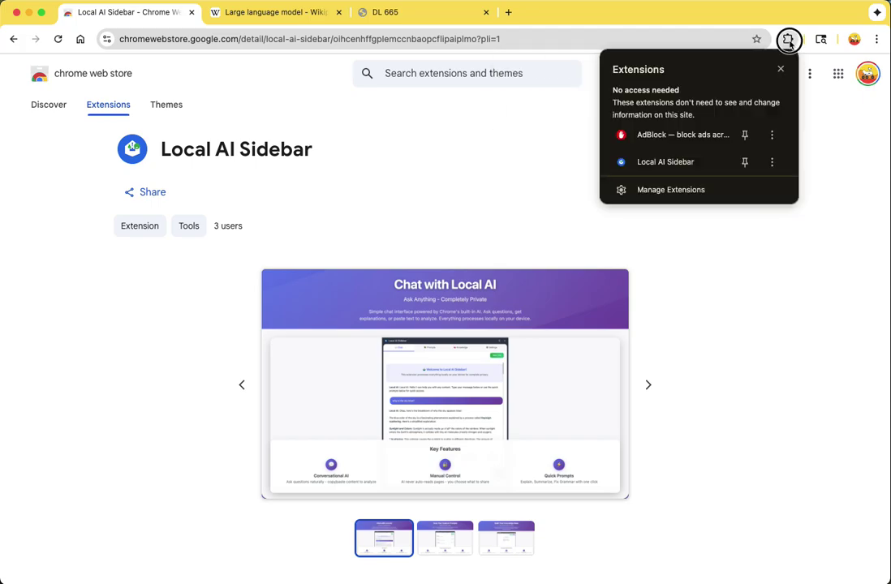
{"action": "left_click", "coordinate": [746, 163]}
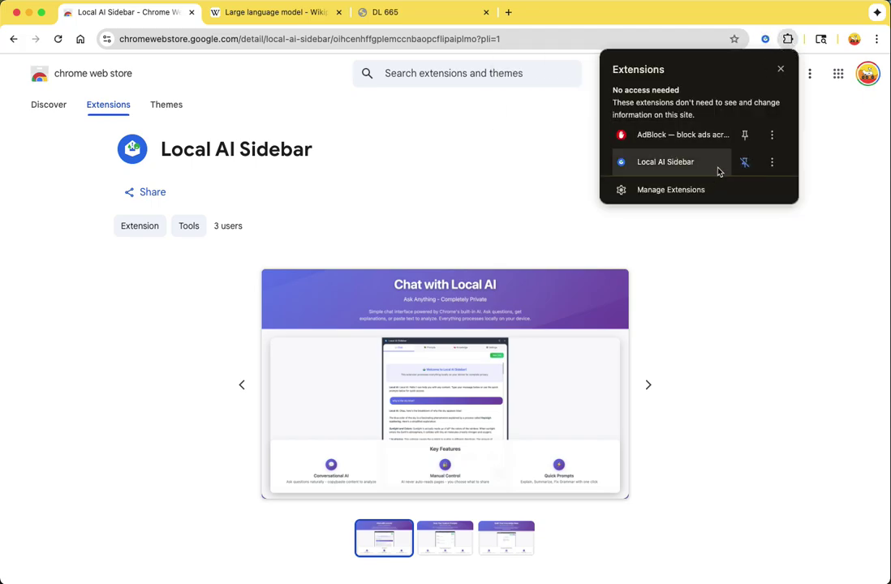
Open the Local AI Sidebar, ask "why is the sky blue?" in the chat, and read through the answer
{"action": "left_click", "coordinate": [768, 39]}
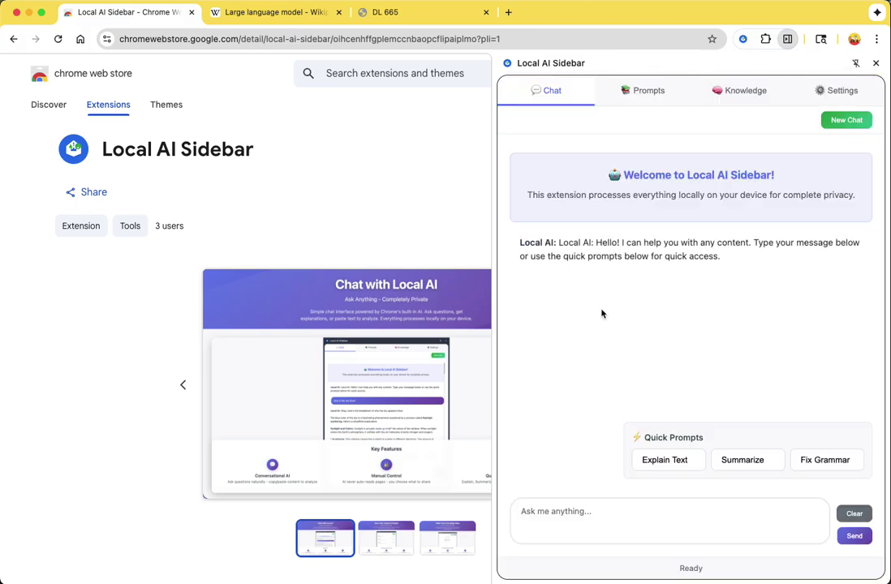
{"action": "left_click", "coordinate": [548, 517]}
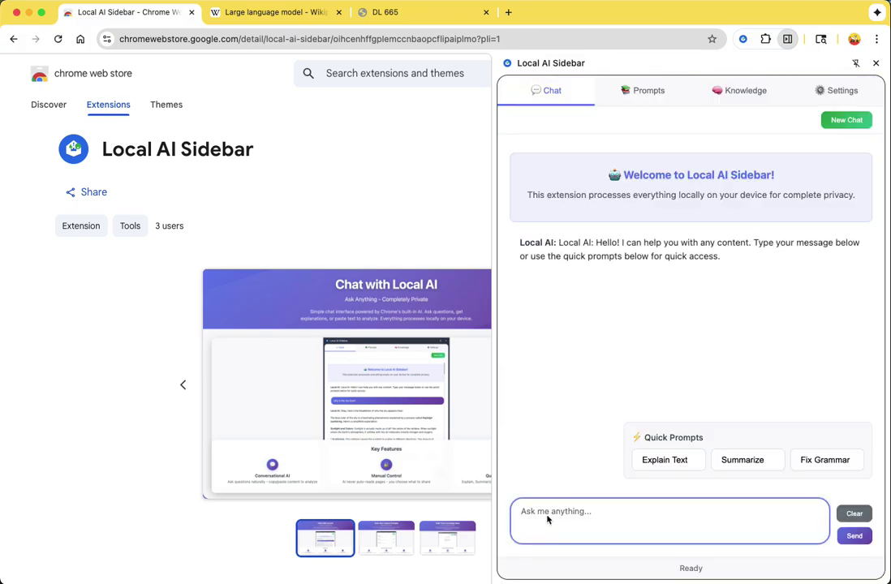
{"action": "type", "text": "why is the sky blue?"}
{"action": "key", "text": "Return"}
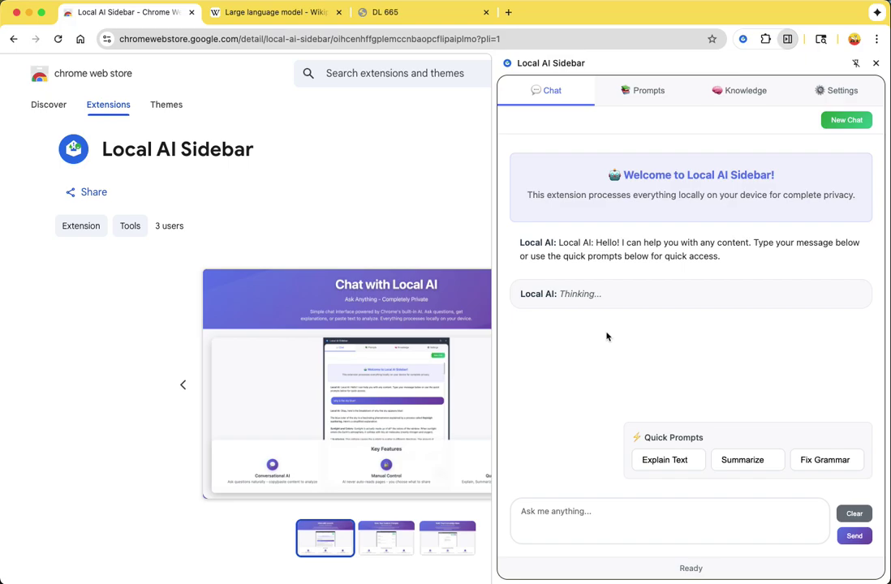
{"action": "scroll", "coordinate": [609, 340], "scroll_direction": "up", "scroll_amount": 5}
{"action": "scroll", "coordinate": [610, 335], "scroll_direction": "up", "scroll_amount": 3}
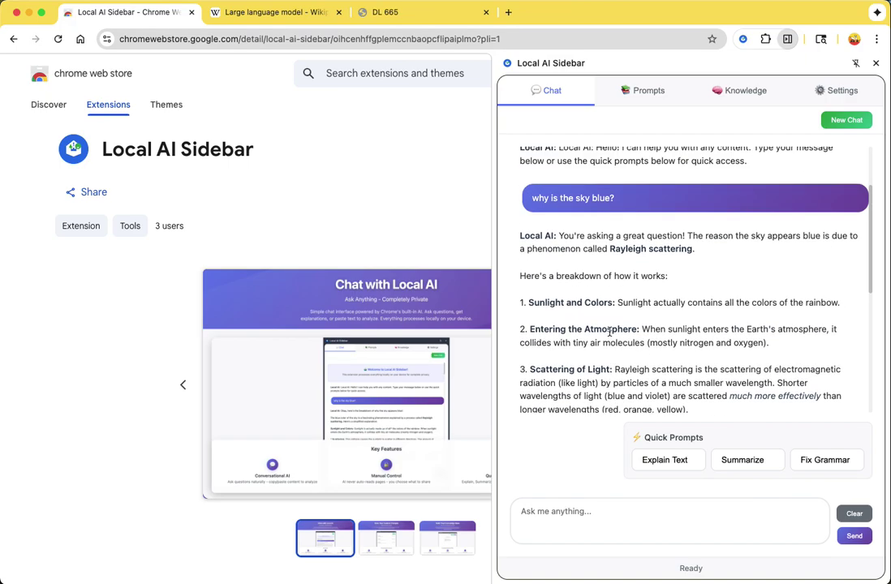
{"action": "scroll", "coordinate": [596, 319], "scroll_direction": "down", "scroll_amount": 2}
{"action": "scroll", "coordinate": [595, 319], "scroll_direction": "down", "scroll_amount": 6}
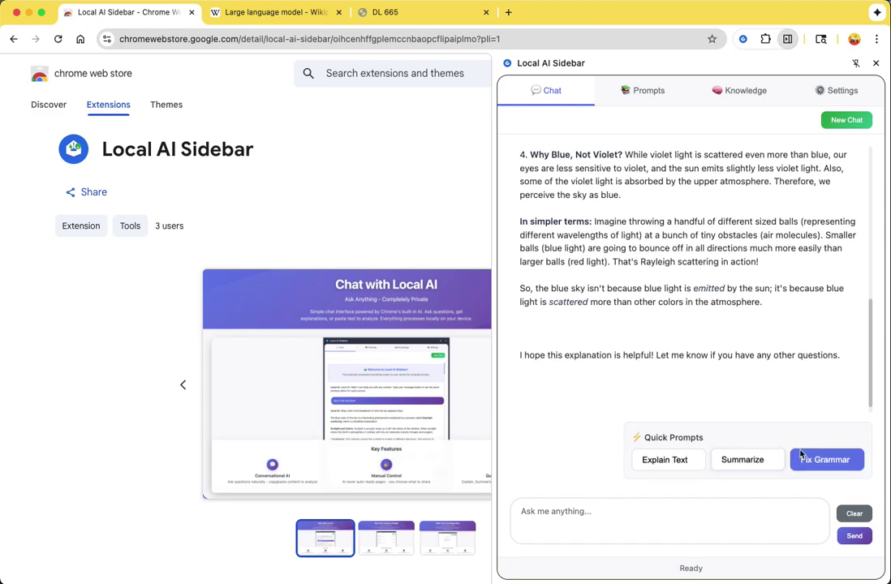
View the sidebar's saved prompts, and copy the opening paragraph of Wikipedia's Large language model article
{"action": "left_click", "coordinate": [645, 92]}
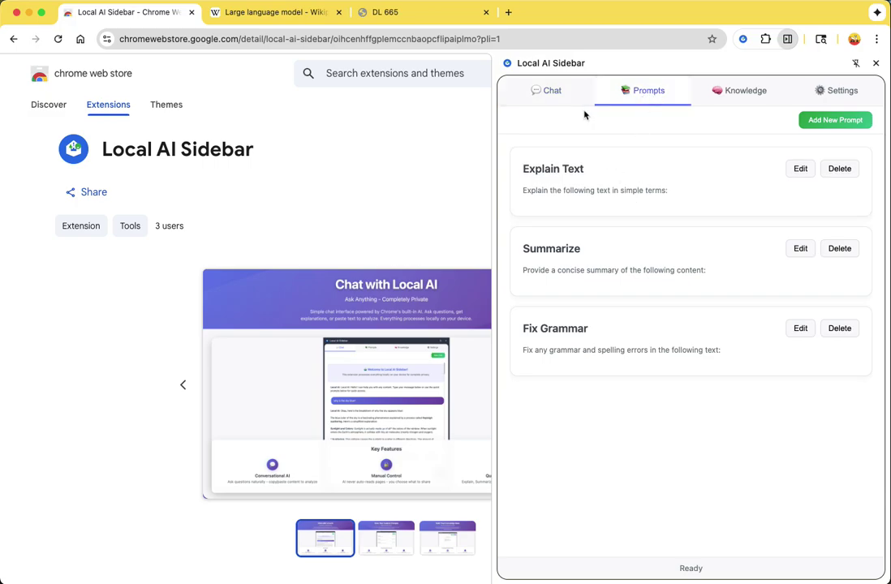
{"action": "left_click", "coordinate": [284, 14]}
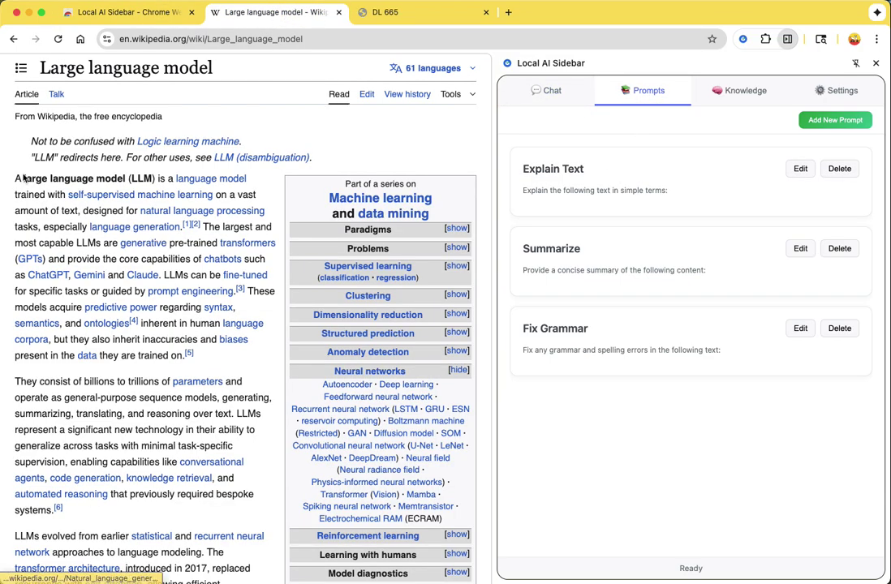
{"action": "left_click_drag", "start_coordinate": [14, 172], "coordinate": [215, 367]}
{"action": "key", "text": "super+c"}
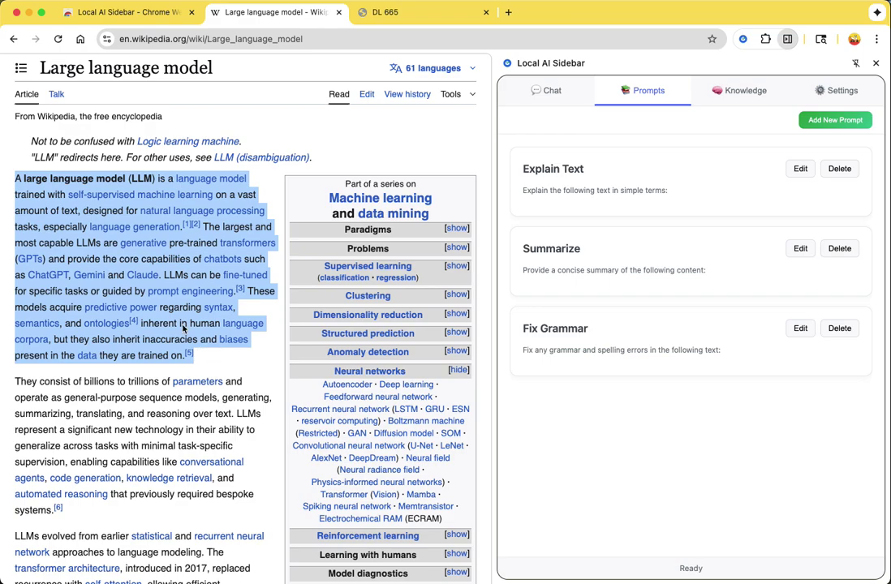
Paste the copied paragraph into the sidebar chat, run the Summarize quick prompt on it, and read the summary
{"action": "left_click", "coordinate": [539, 90]}
{"action": "left_click", "coordinate": [562, 518]}
{"action": "key", "text": "super+v"}
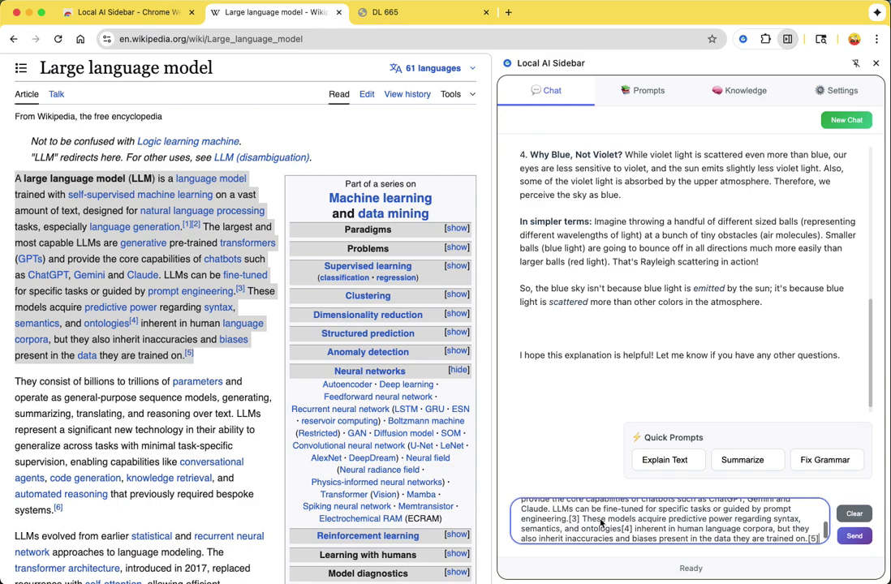
{"action": "left_click", "coordinate": [751, 462]}
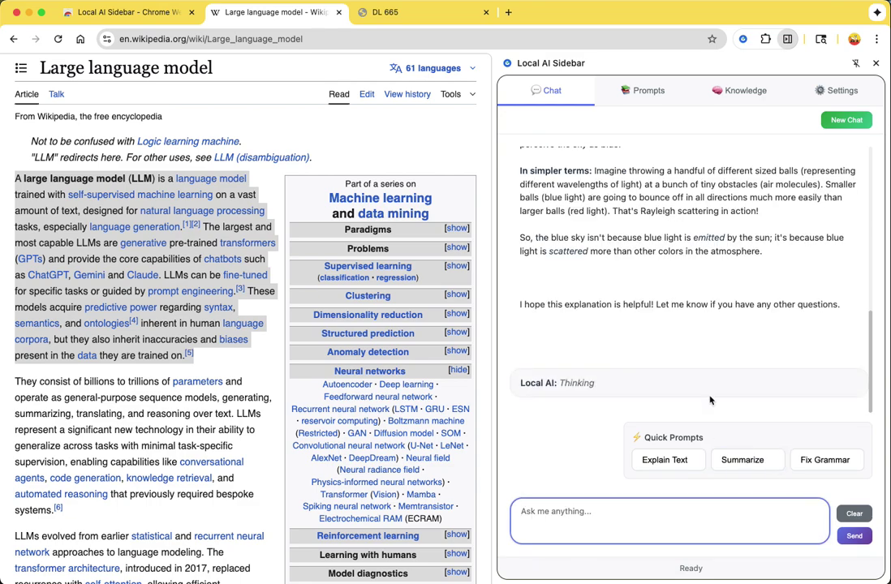
{"action": "scroll", "coordinate": [710, 400], "scroll_direction": "up", "scroll_amount": 2}
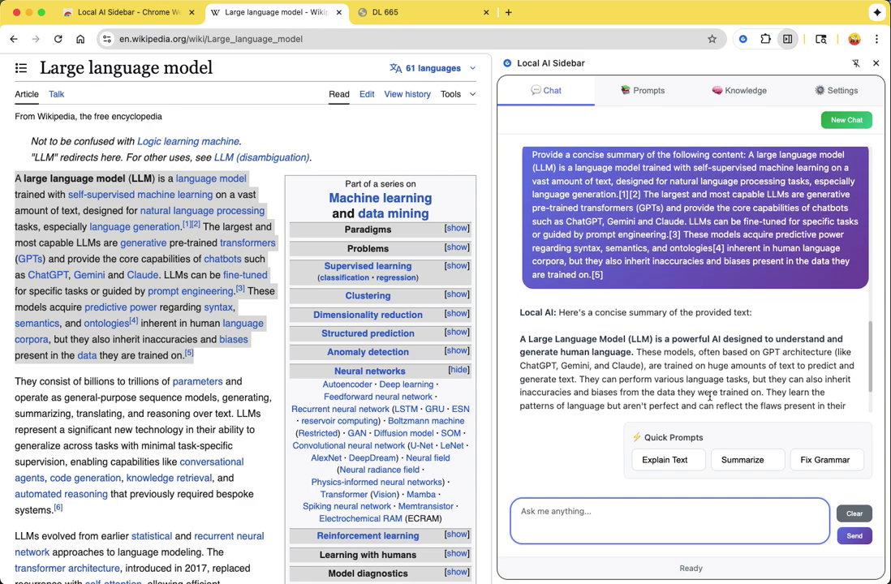
{"action": "scroll", "coordinate": [710, 397], "scroll_direction": "down", "scroll_amount": 1}
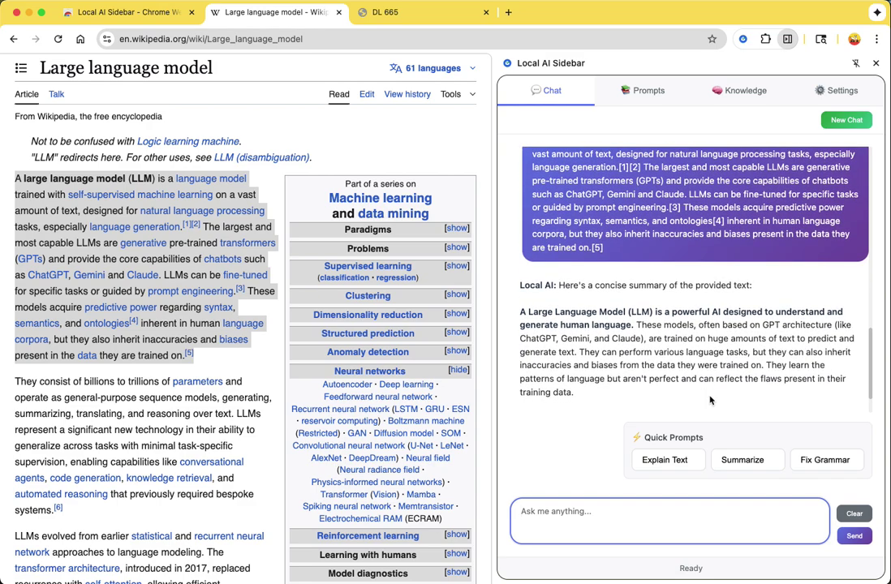
{"action": "left_click", "coordinate": [679, 264]}
Look at the sidebar's knowledge base, and ask "what is a motorcycle?" in the chat and read the answer
{"action": "left_click", "coordinate": [743, 90]}
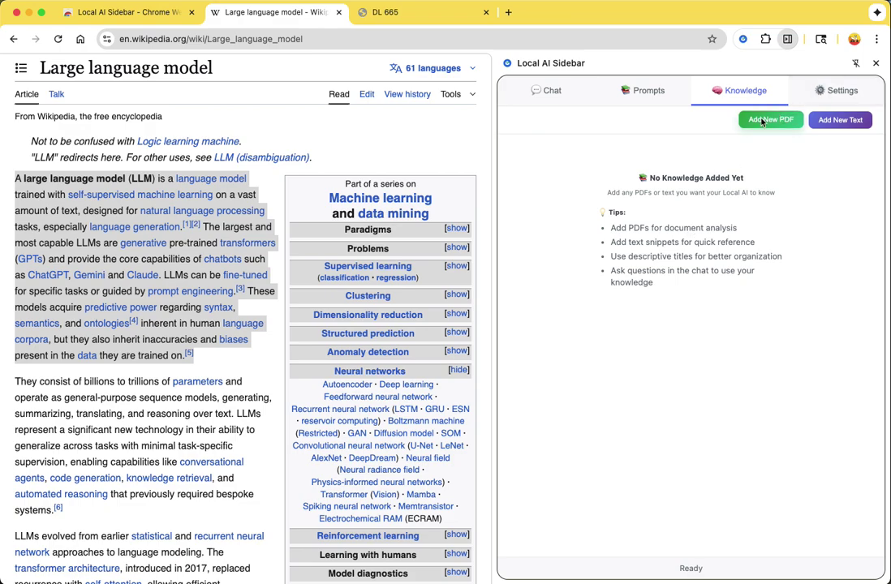
{"action": "left_click", "coordinate": [550, 91]}
{"action": "left_click", "coordinate": [557, 511]}
{"action": "type", "text": "what is a motorcycl"}
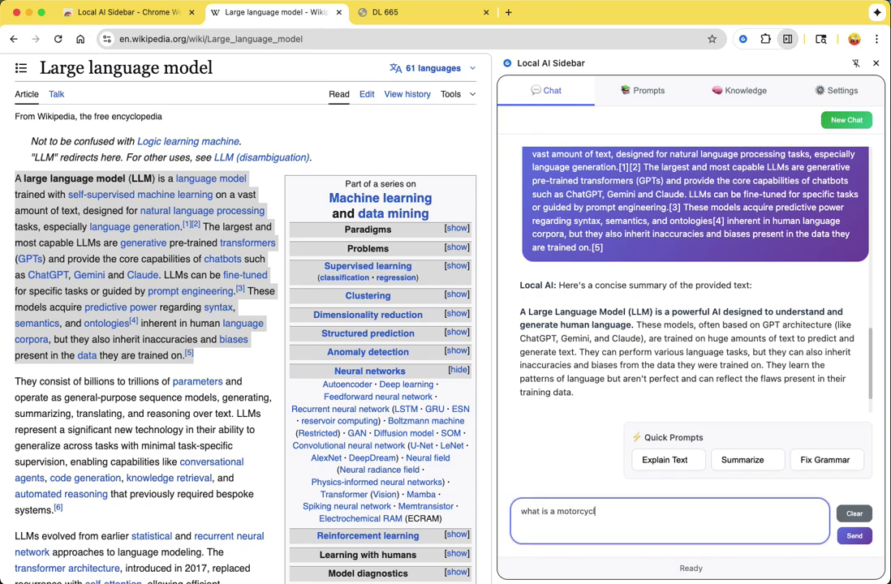
{"action": "type", "text": "e?"}
{"action": "key", "text": "Return"}
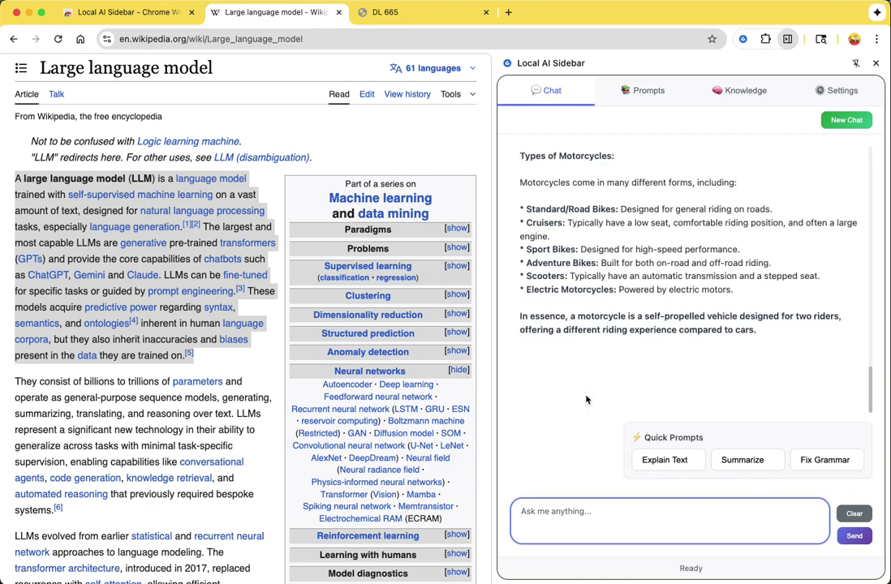
{"action": "scroll", "coordinate": [605, 329], "scroll_direction": "up", "scroll_amount": 8}
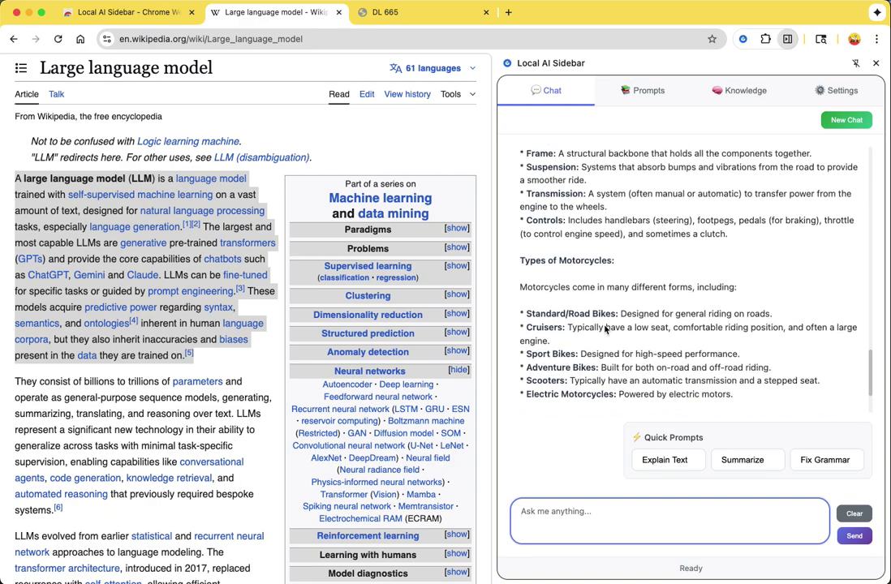
{"action": "scroll", "coordinate": [604, 326], "scroll_direction": "down", "scroll_amount": 6}
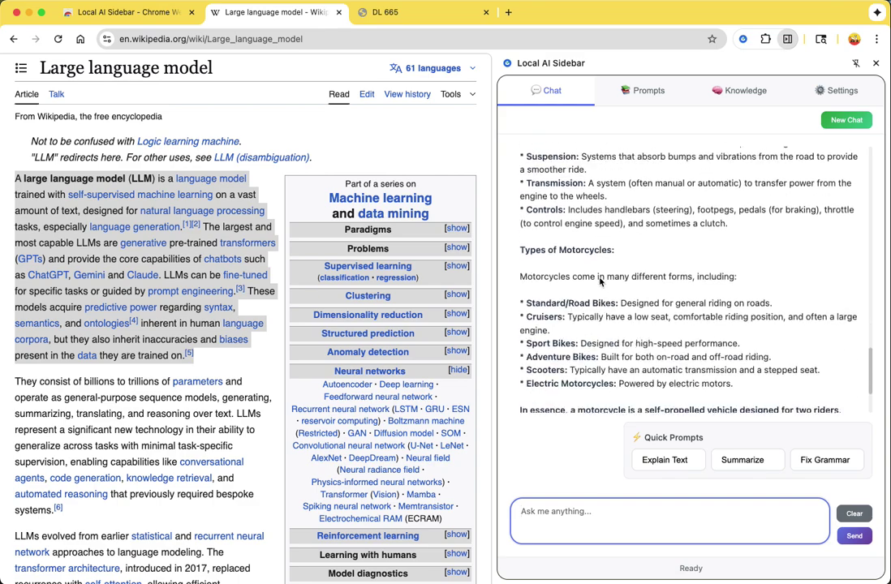
Switch to the California Motorcycle Handbook PDF and skim its opening pages and table of contents
{"action": "left_click", "coordinate": [392, 14]}
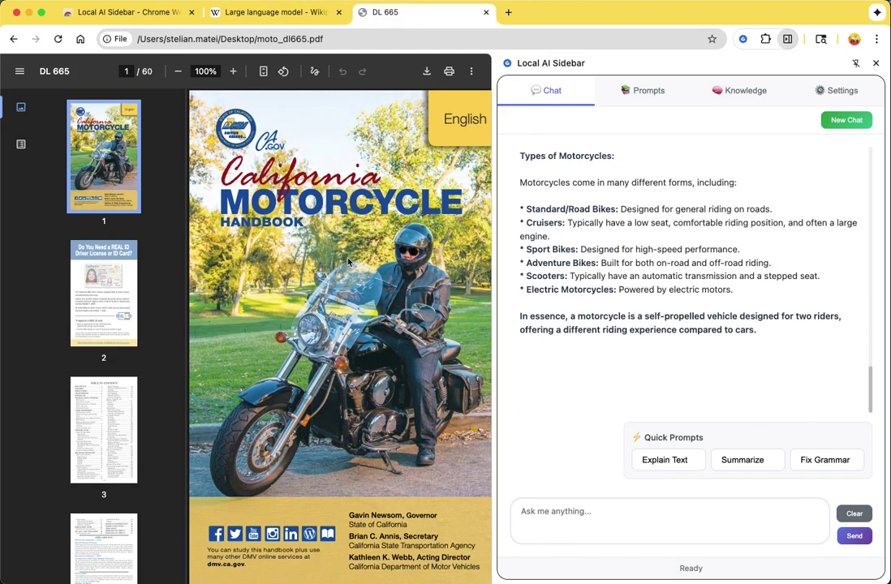
{"action": "scroll", "coordinate": [349, 266], "scroll_direction": "down", "scroll_amount": 15}
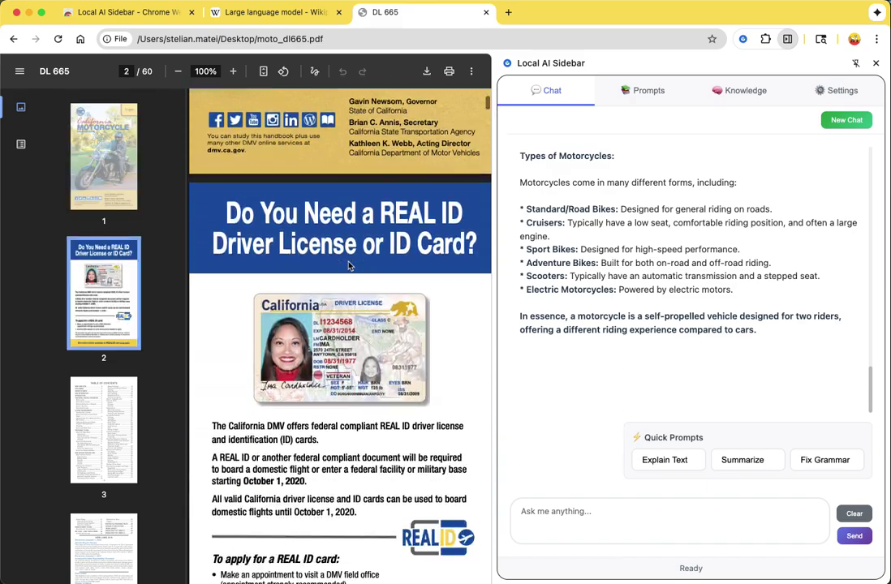
{"action": "scroll", "coordinate": [349, 265], "scroll_direction": "down", "scroll_amount": 10}
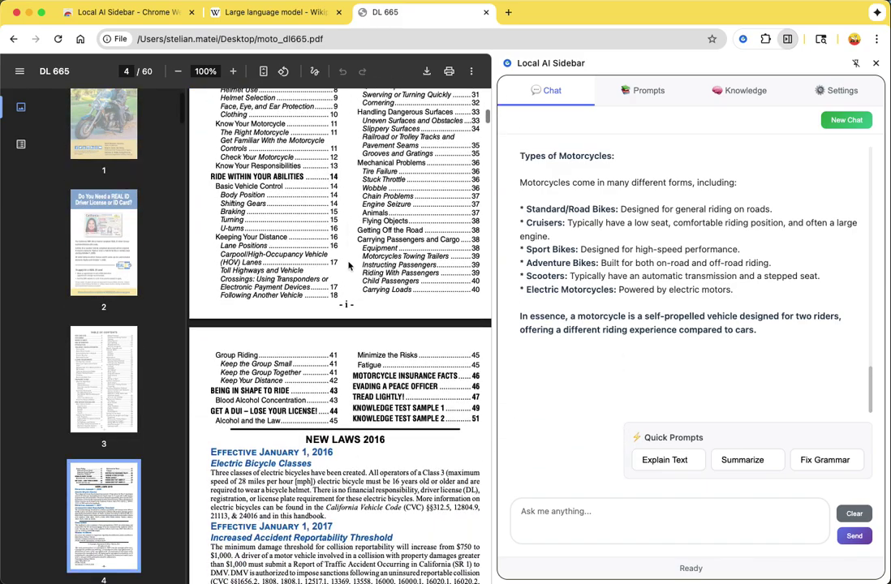
Add moto_dl665.pdf from the Desktop to the sidebar's knowledge base with the title "moto"
{"action": "left_click", "coordinate": [751, 89]}
{"action": "left_click", "coordinate": [771, 123]}
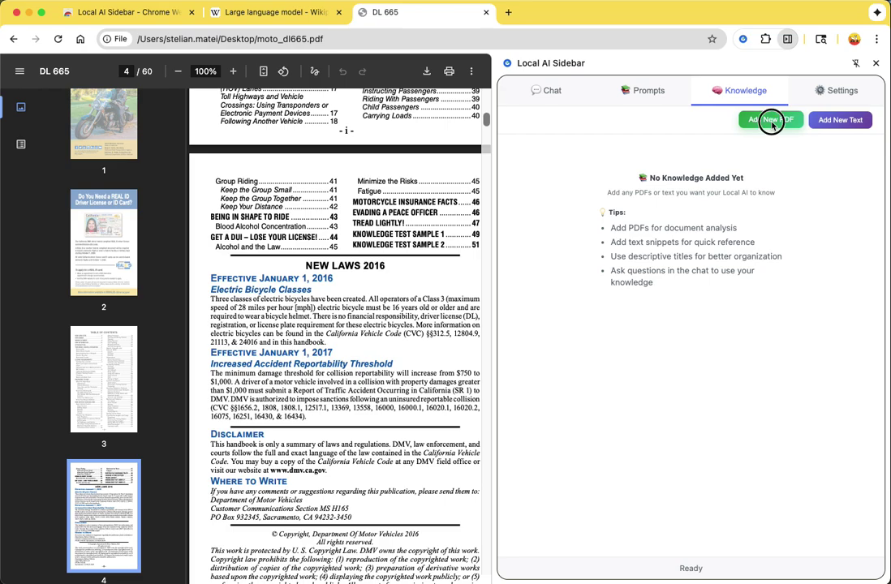
{"action": "left_click", "coordinate": [620, 314]}
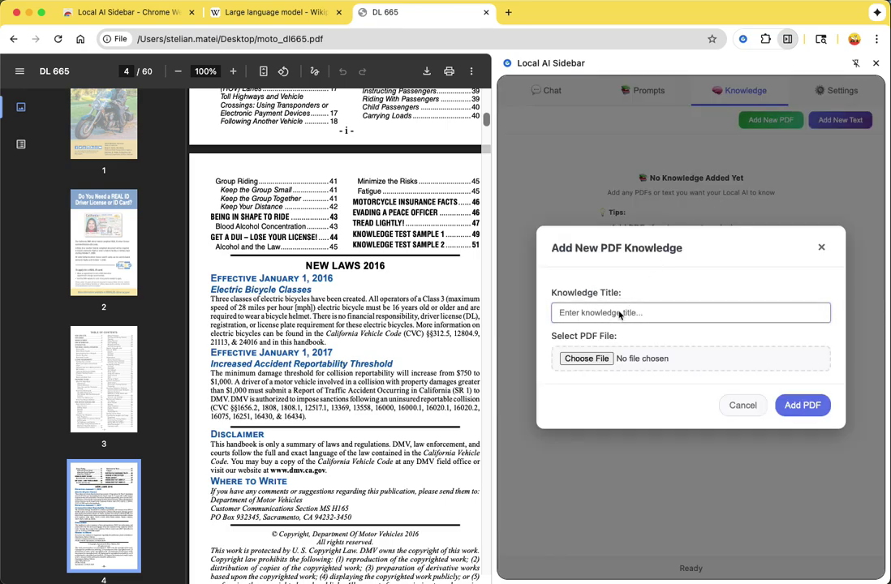
{"action": "type", "text": "moto"}
{"action": "left_click", "coordinate": [600, 360]}
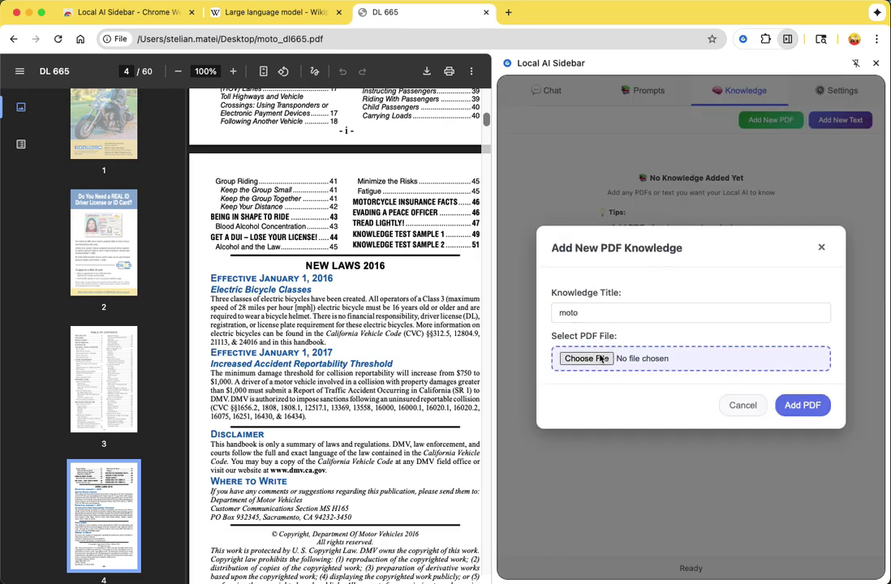
{"action": "left_click", "coordinate": [130, 118]}
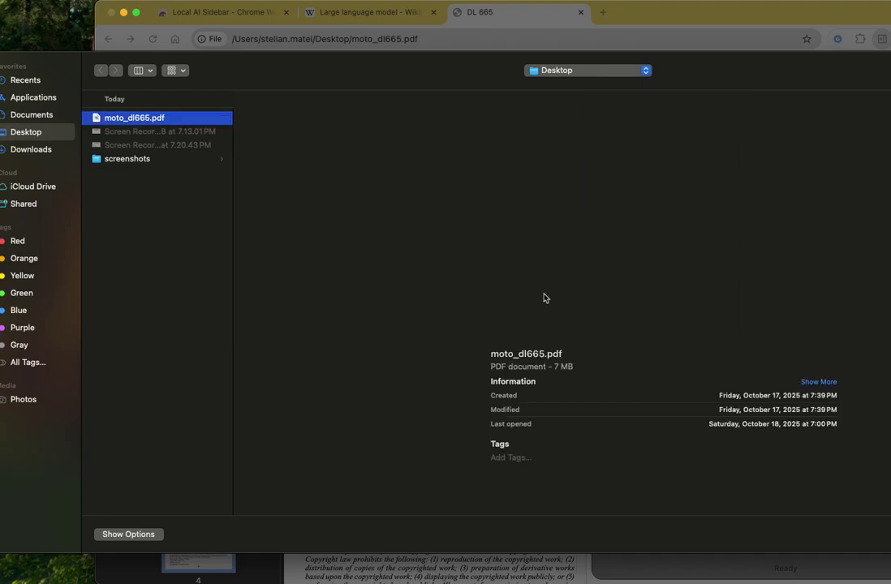
{"action": "key", "text": "Return"}
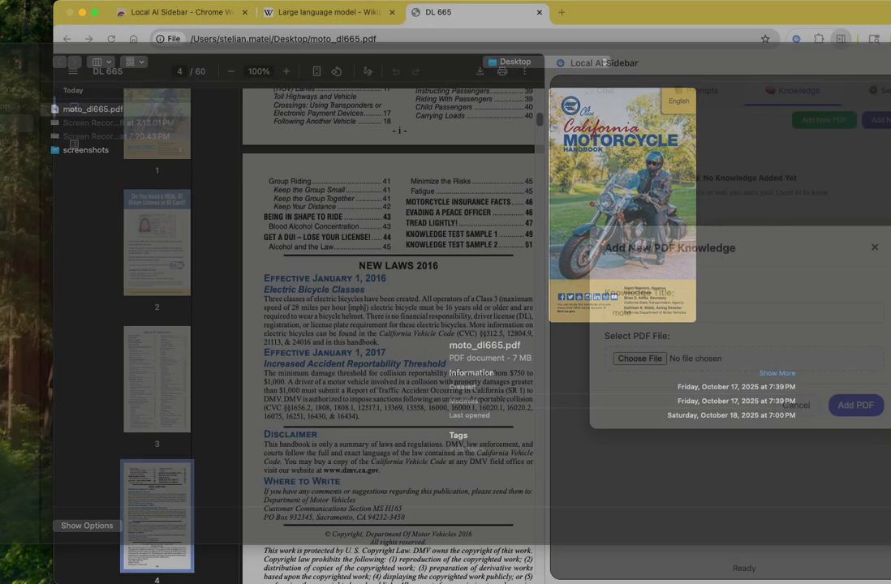
{"action": "left_click", "coordinate": [805, 407]}
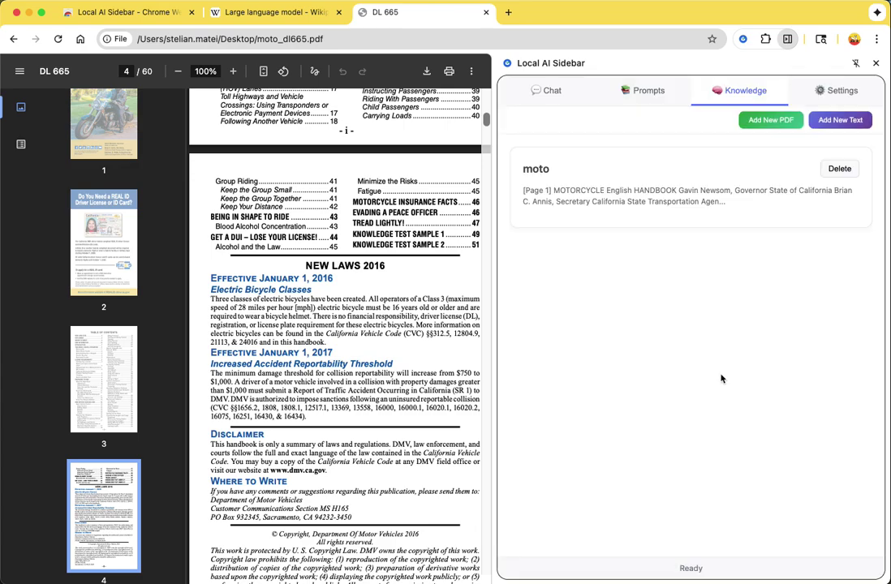
Ask "what is a motorcycle?" in the chat again with the handbook in the knowledge base
{"action": "left_click", "coordinate": [560, 101]}
{"action": "left_click", "coordinate": [552, 516]}
{"action": "type", "text": "what is"}
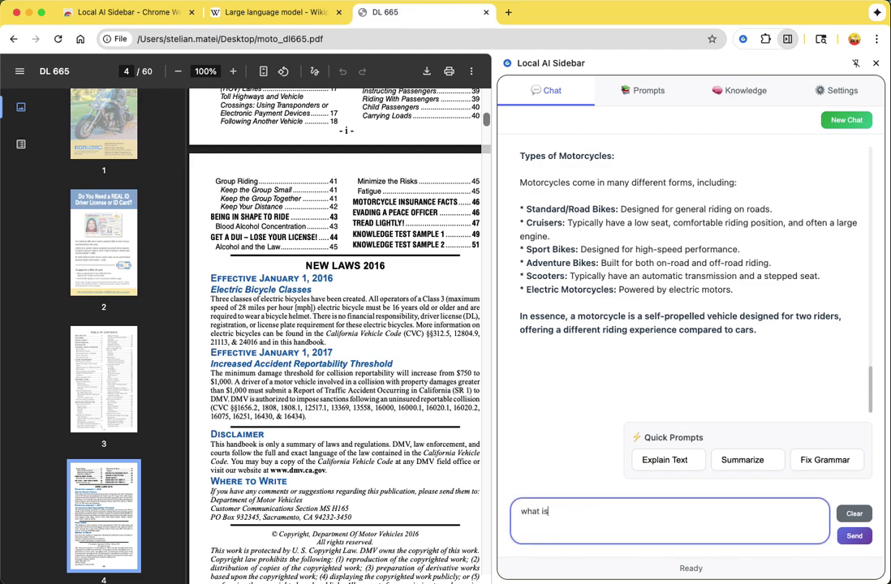
{"action": "type", "text": " a motorcycle?"}
{"action": "key", "text": "Return"}
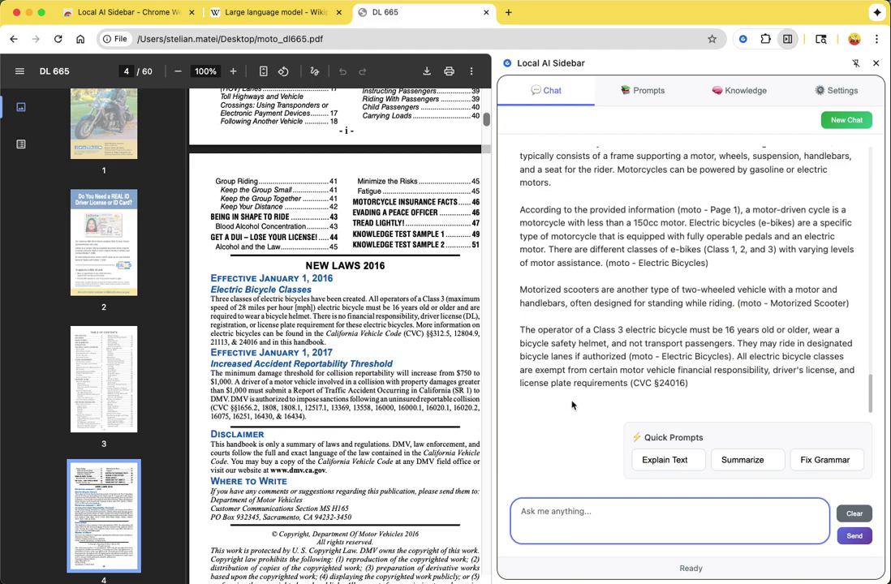
Read the new motorcycle answer and highlight its source reference to the handbook
{"action": "scroll", "coordinate": [597, 342], "scroll_direction": "up", "scroll_amount": 3}
{"action": "scroll", "coordinate": [599, 342], "scroll_direction": "up", "scroll_amount": 1}
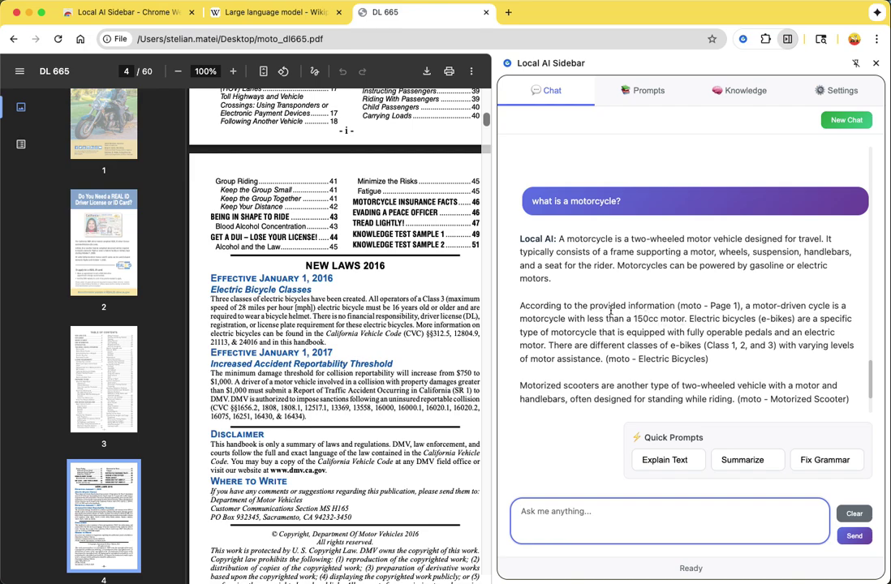
{"action": "left_click_drag", "start_coordinate": [551, 309], "coordinate": [586, 332]}
{"action": "left_click", "coordinate": [587, 332]}
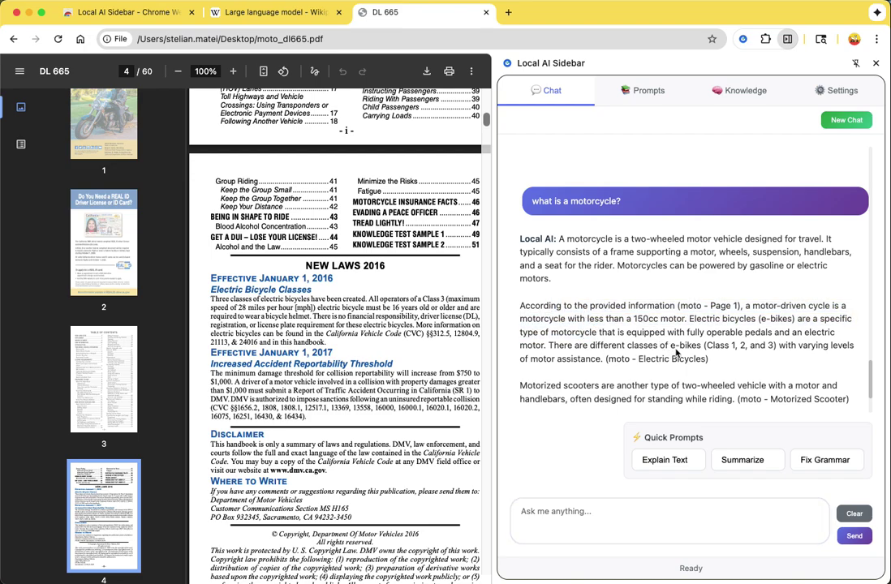
{"action": "left_click_drag", "start_coordinate": [680, 306], "coordinate": [733, 309]}
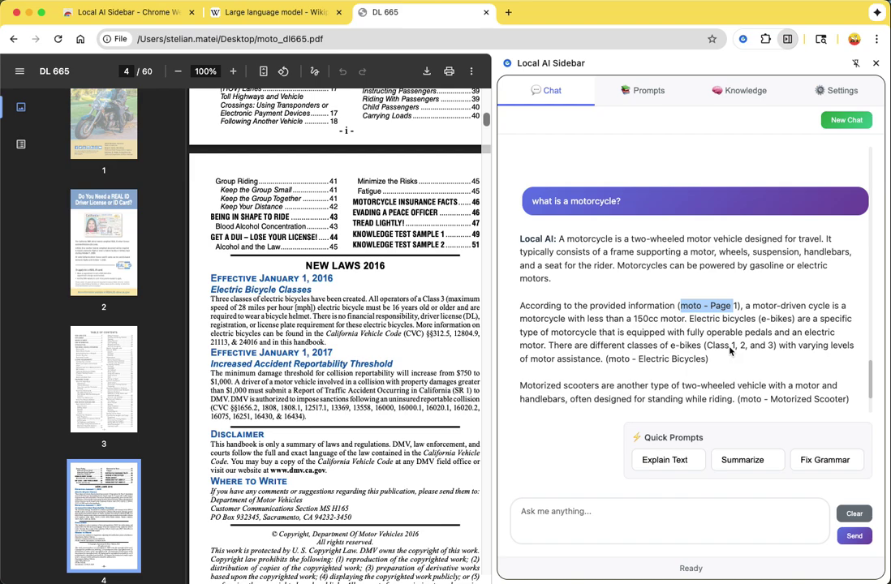
{"action": "scroll", "coordinate": [730, 353], "scroll_direction": "down", "scroll_amount": 3}
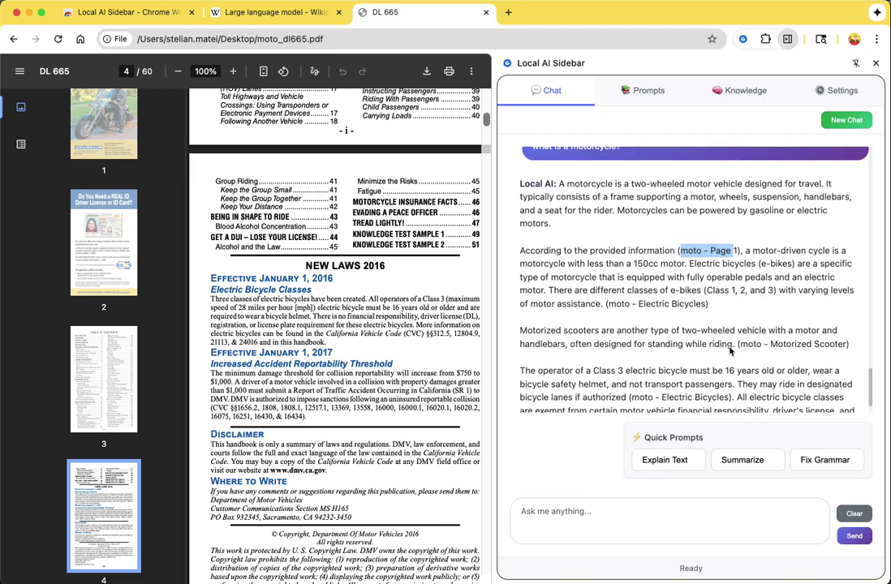
{"action": "left_click", "coordinate": [728, 362]}
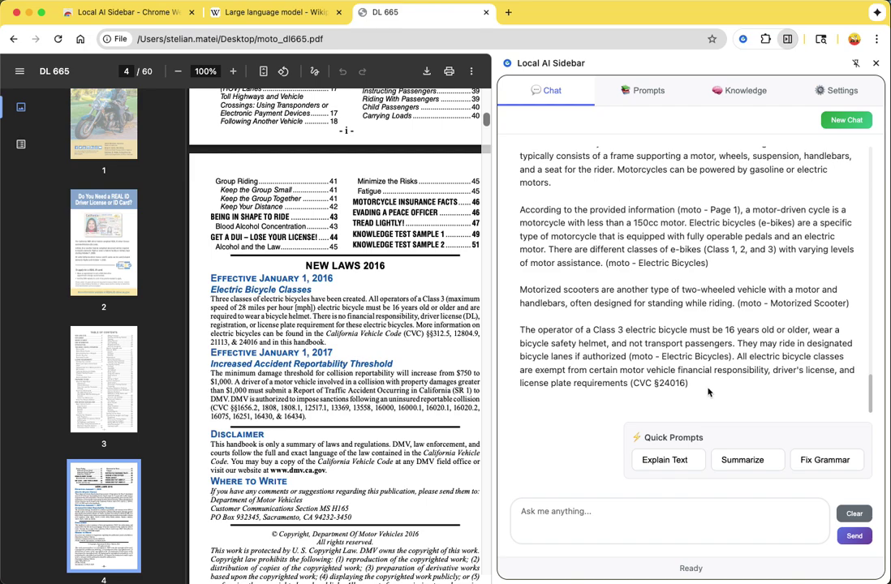
Review the sidebar's model parameters, RAG and knowledge base settings, and return to the chat
{"action": "left_click", "coordinate": [755, 91]}
{"action": "left_click", "coordinate": [844, 93]}
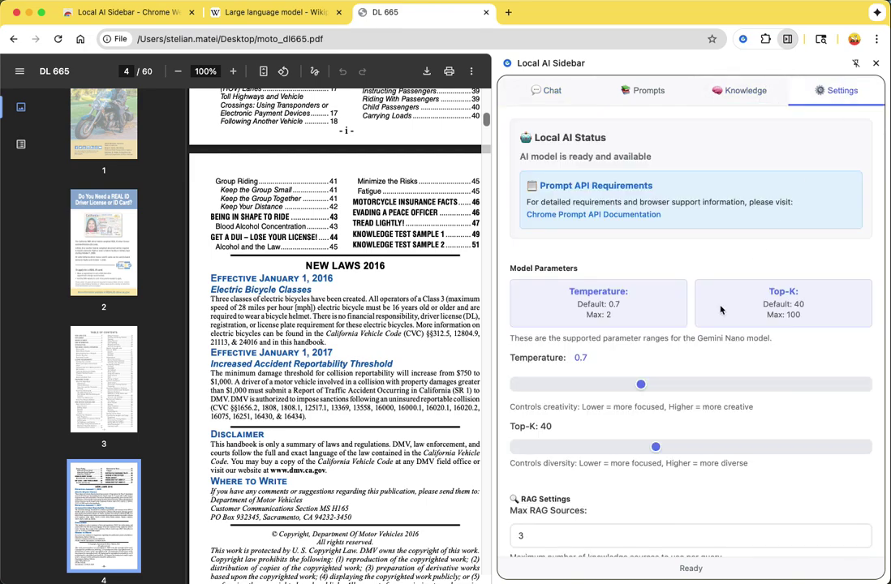
{"action": "scroll", "coordinate": [700, 346], "scroll_direction": "down", "scroll_amount": 1}
{"action": "scroll", "coordinate": [699, 347], "scroll_direction": "down", "scroll_amount": 5}
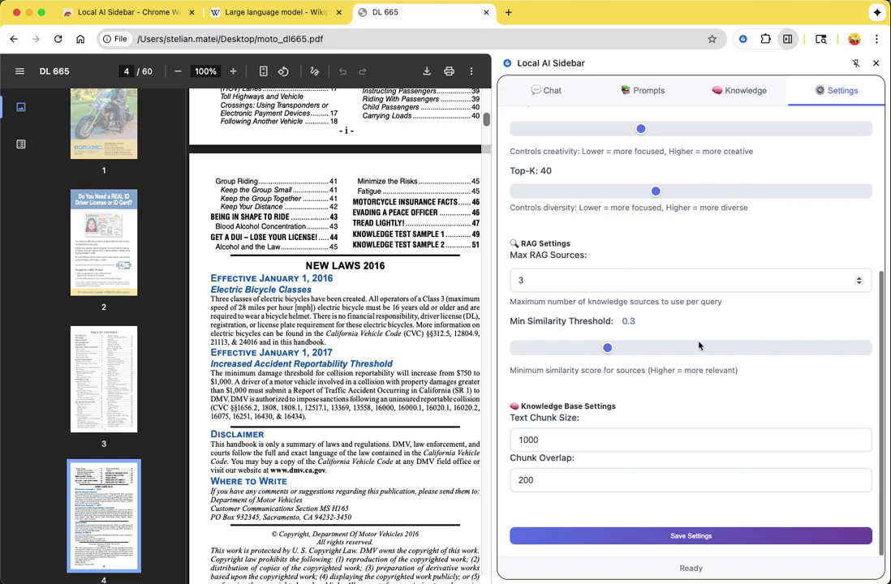
{"action": "left_click", "coordinate": [555, 91]}
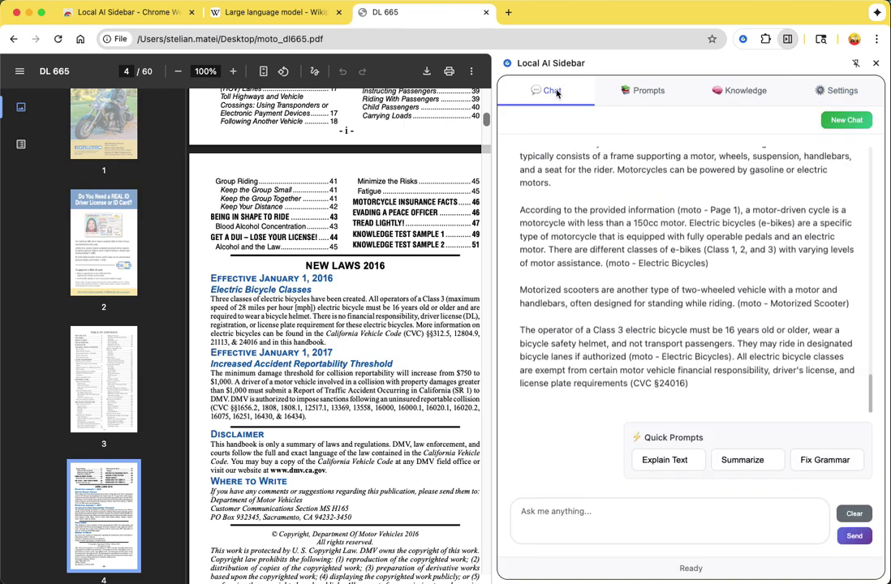